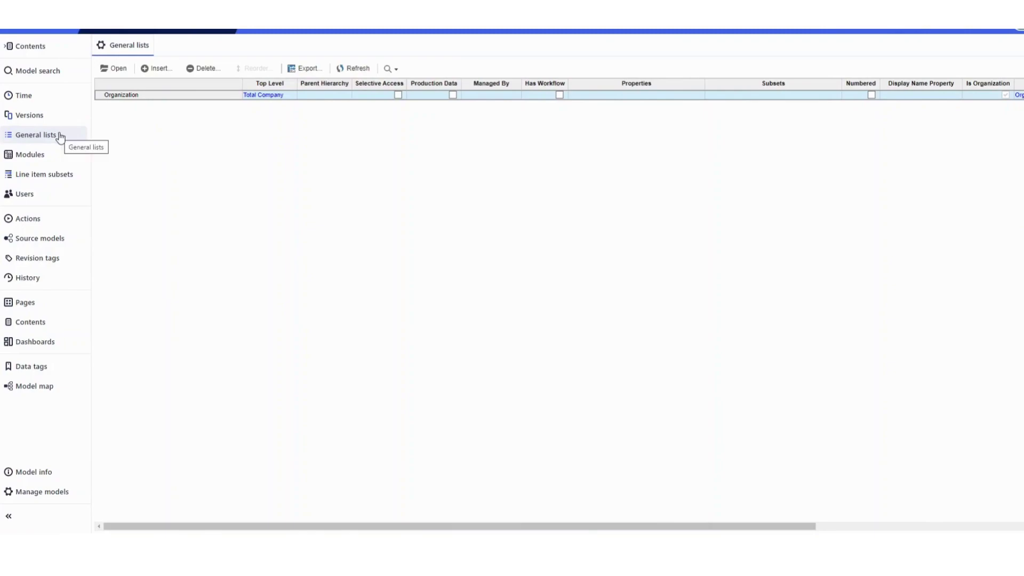
click(59, 135)
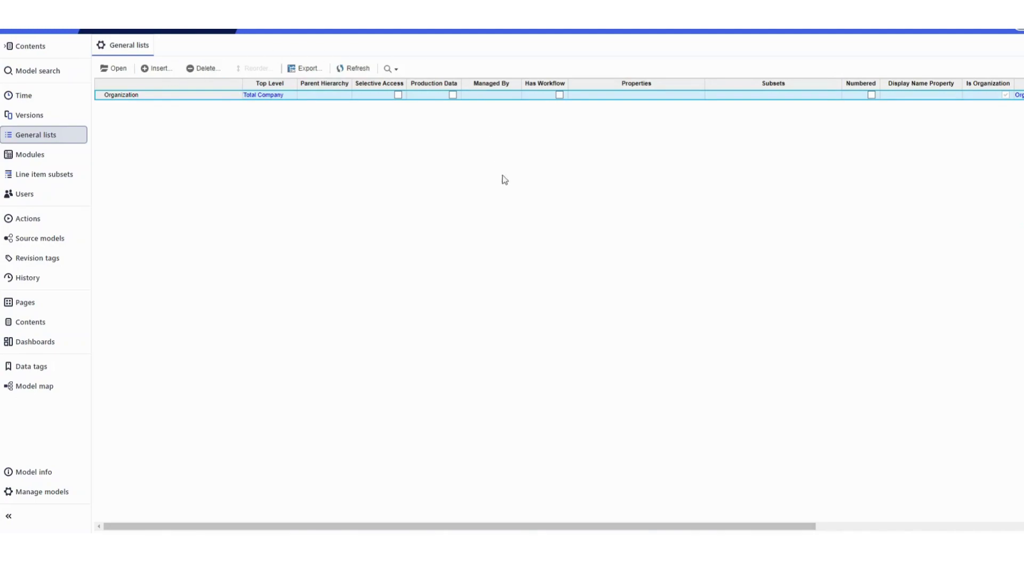
drag(474, 529, 508, 529)
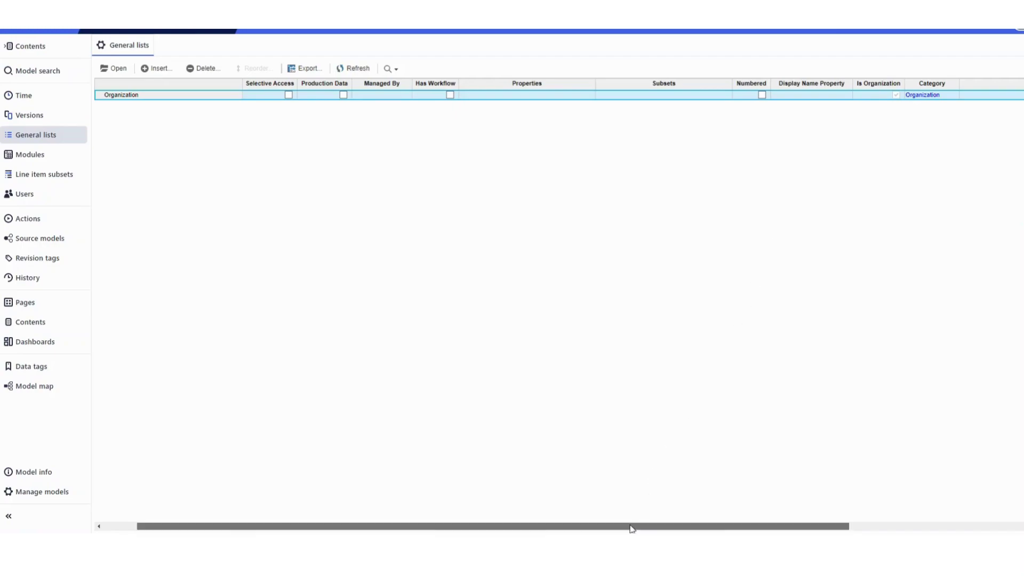
drag(632, 527, 367, 499)
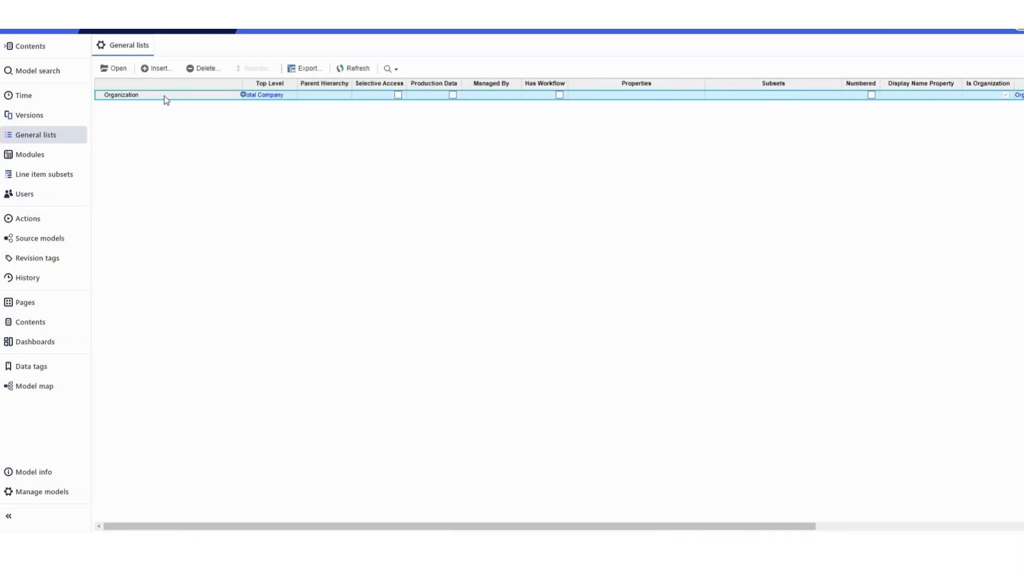
click(201, 75)
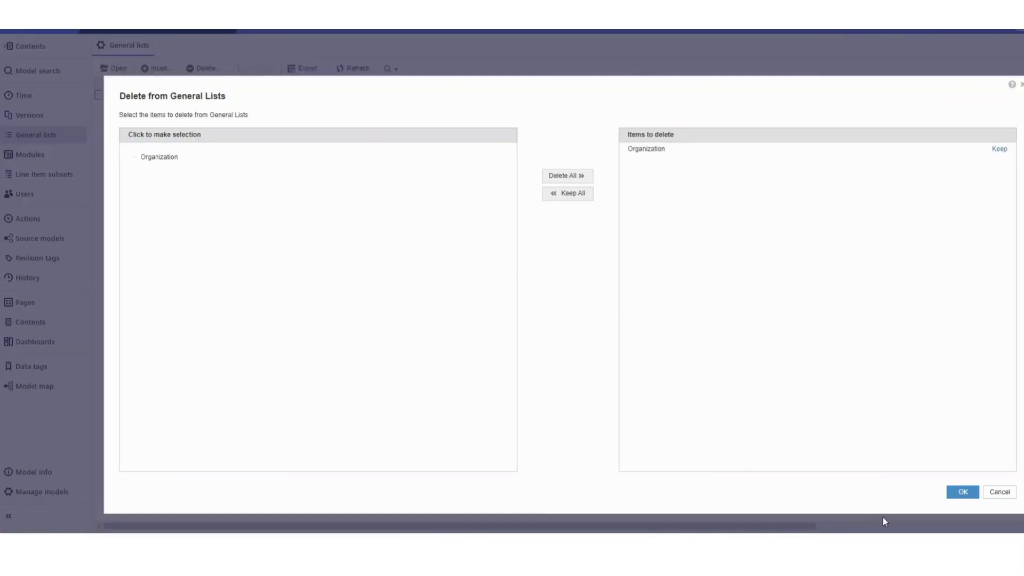
click(958, 496)
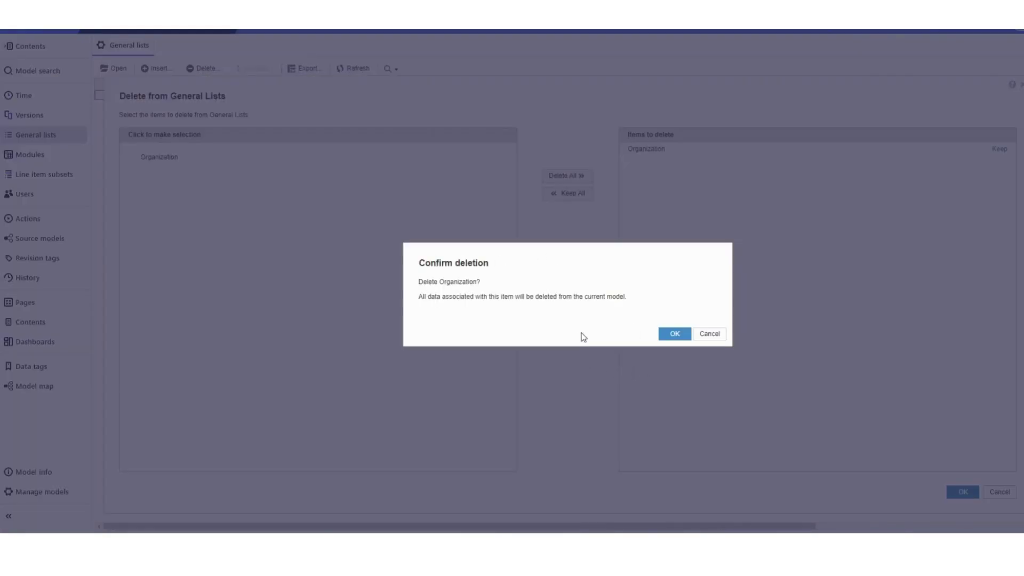
click(667, 335)
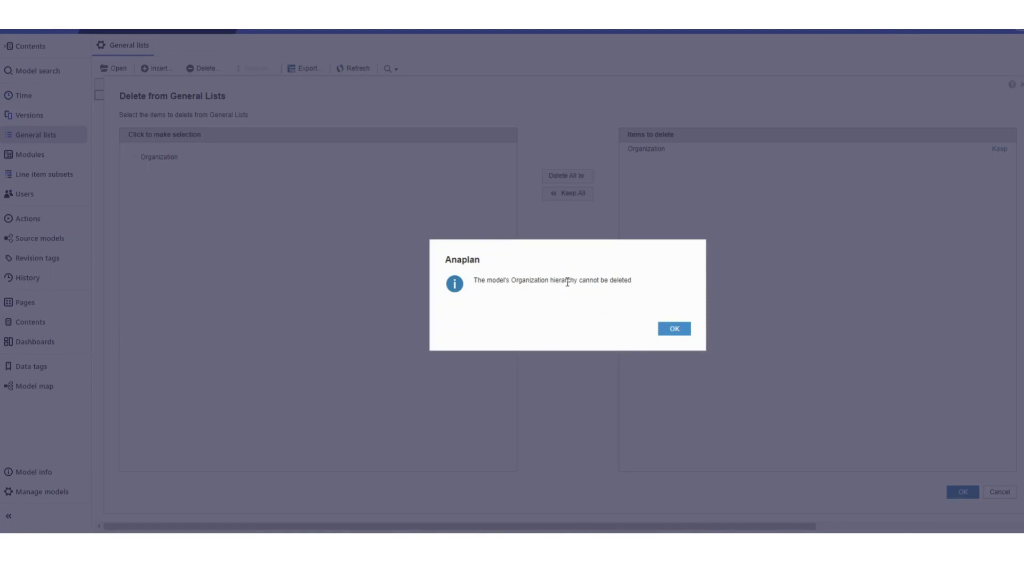
click(671, 329)
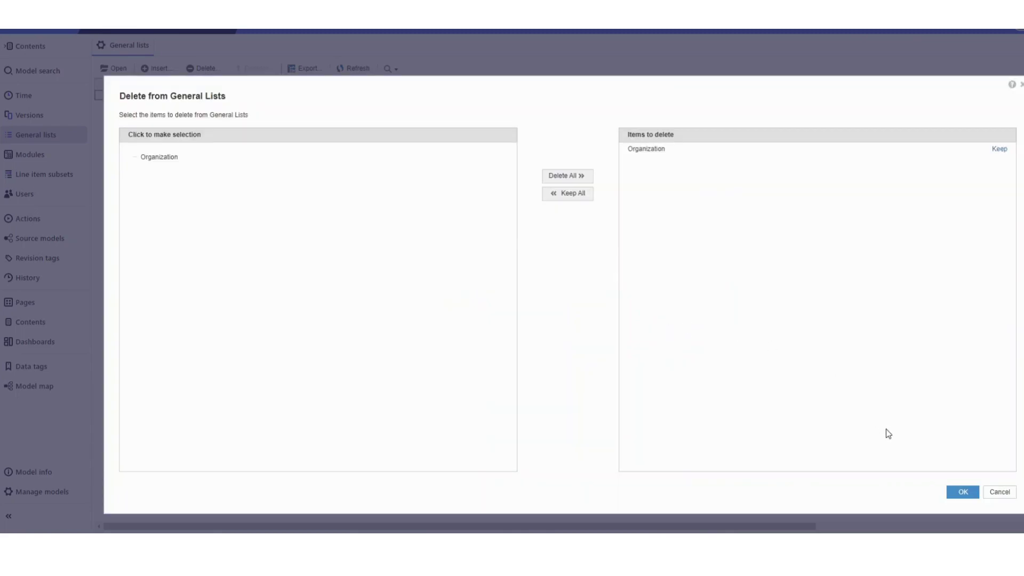
click(1007, 493)
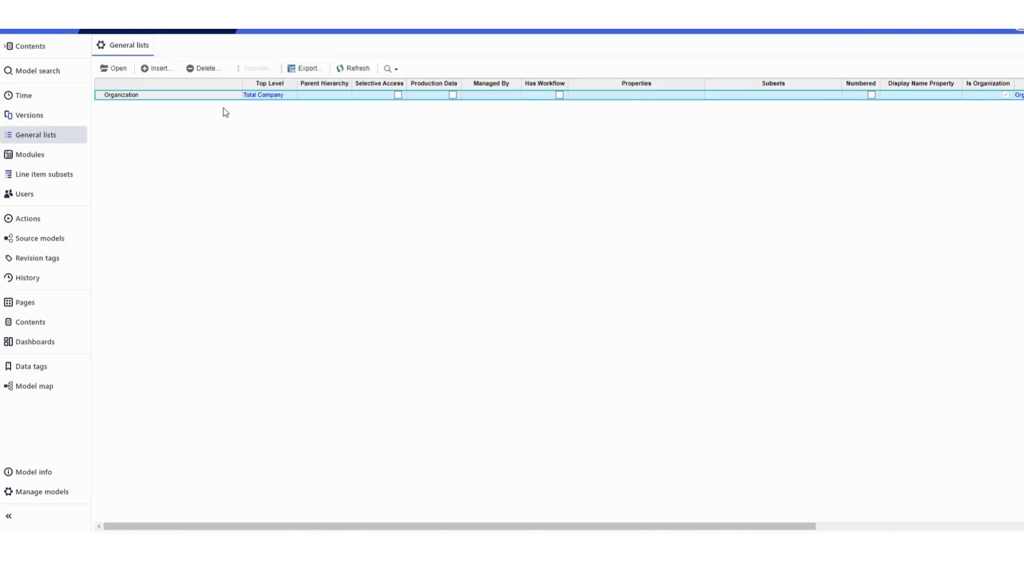
Add a '---Flat Lists----' separator row to the General lists.
click(166, 73)
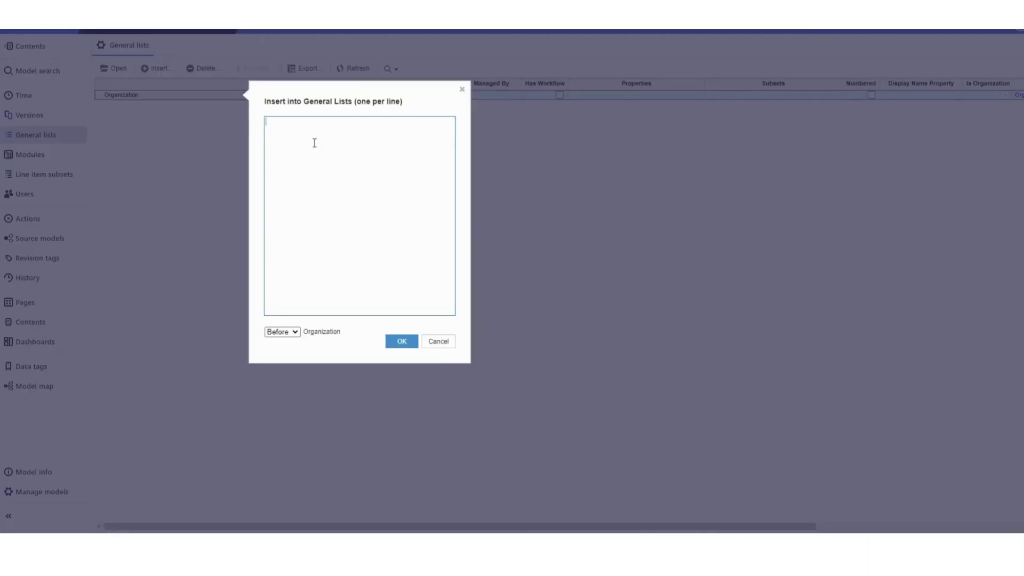
text(---Flat Lists----)
click(295, 332)
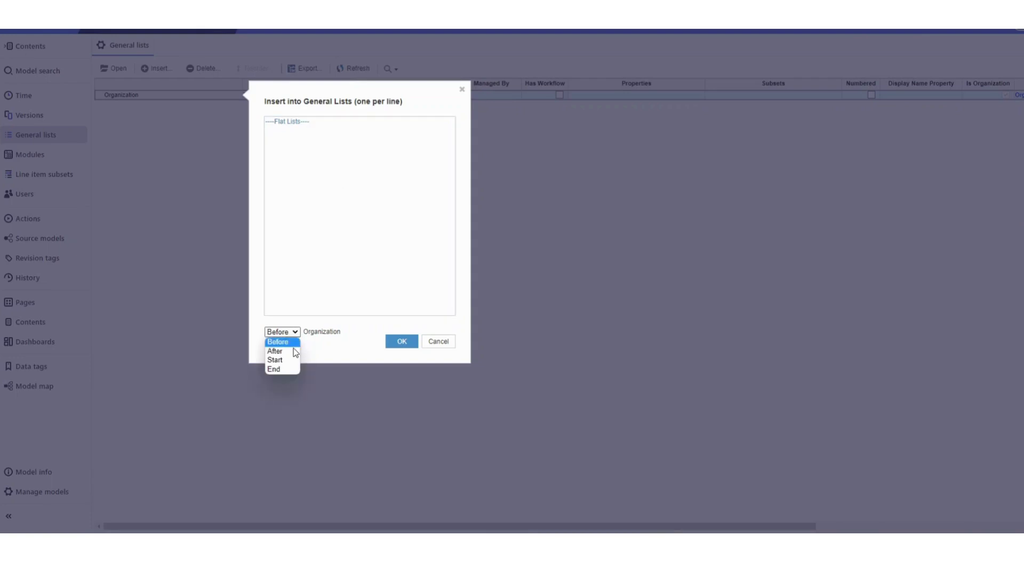
click(294, 350)
click(403, 346)
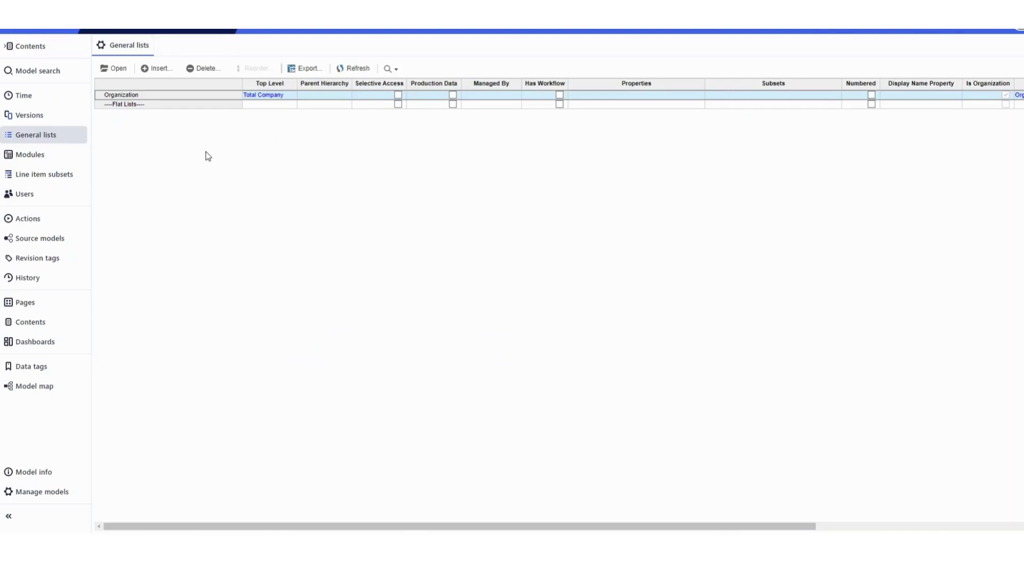
Insert a new general list named Customers, positioned at the end.
click(163, 70)
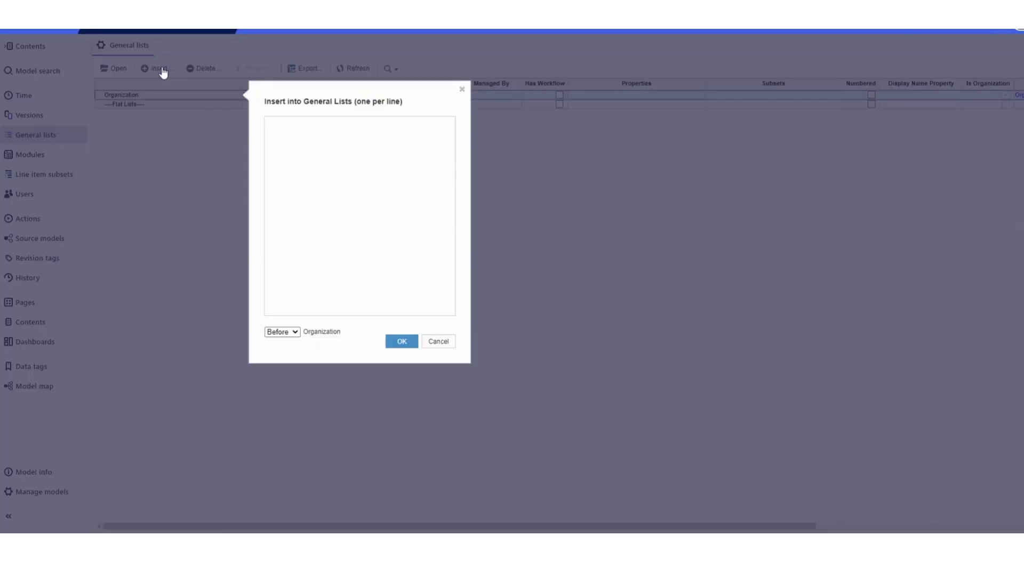
click(277, 331)
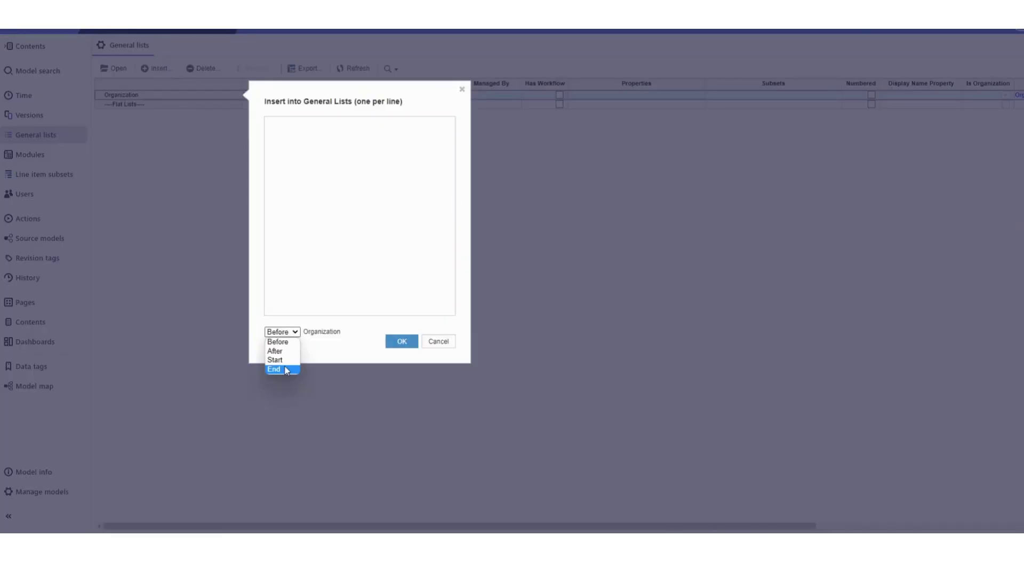
click(279, 359)
click(359, 168)
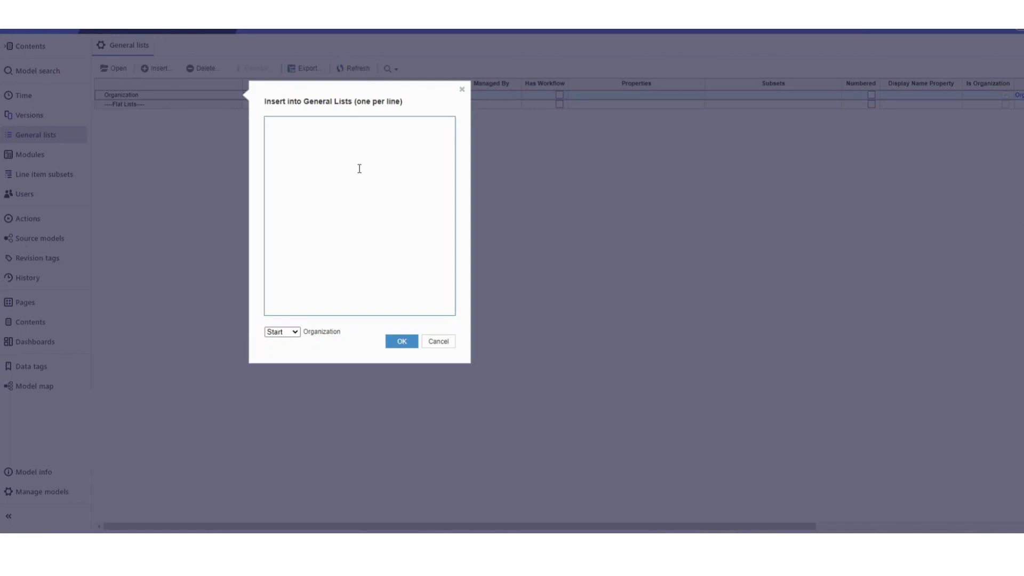
text(Customers)
click(281, 333)
click(278, 369)
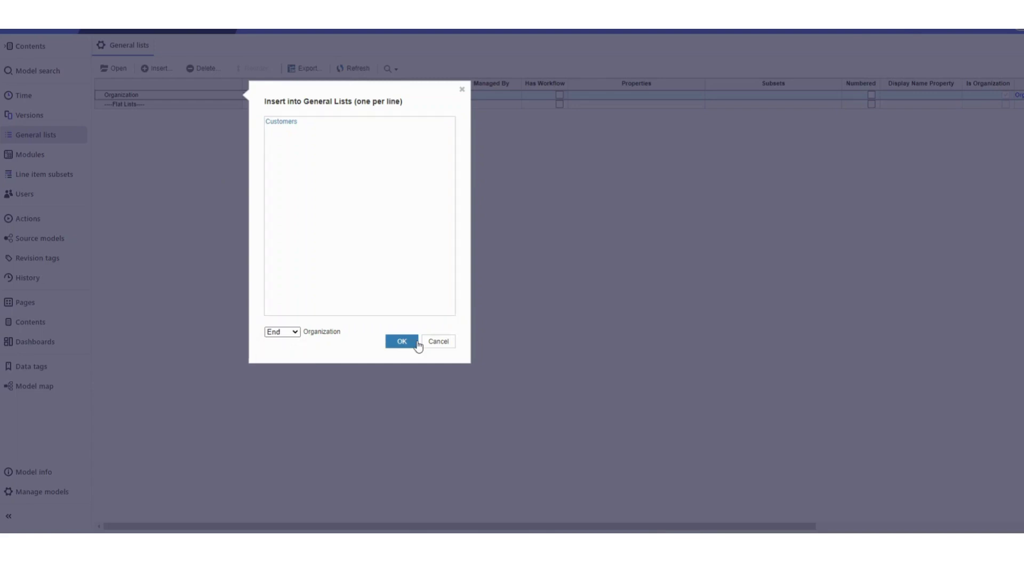
click(402, 342)
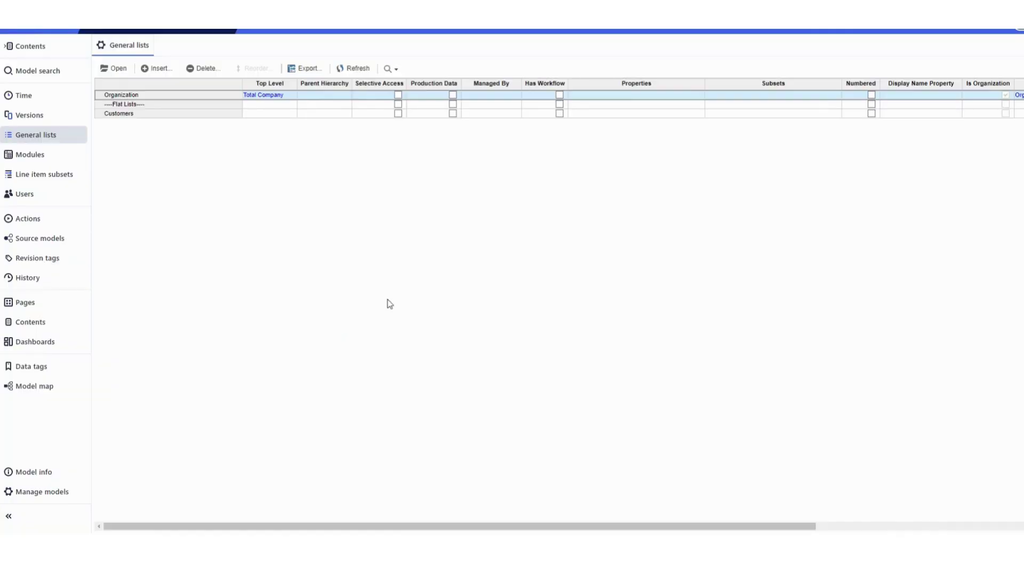
Import Customers.csv into the Customers list, identified by Code only, creating 947 members.
click(128, 113)
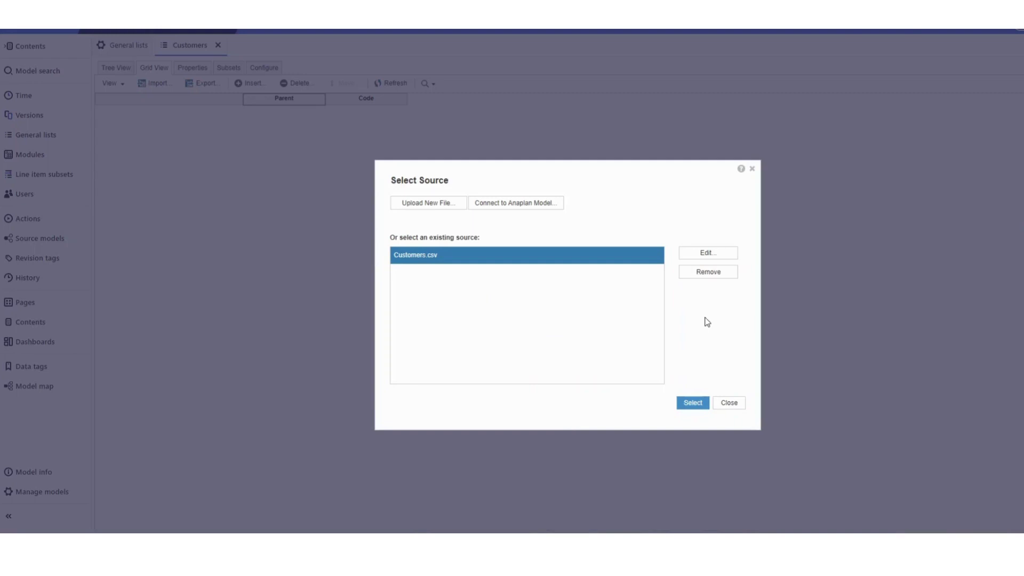
click(696, 405)
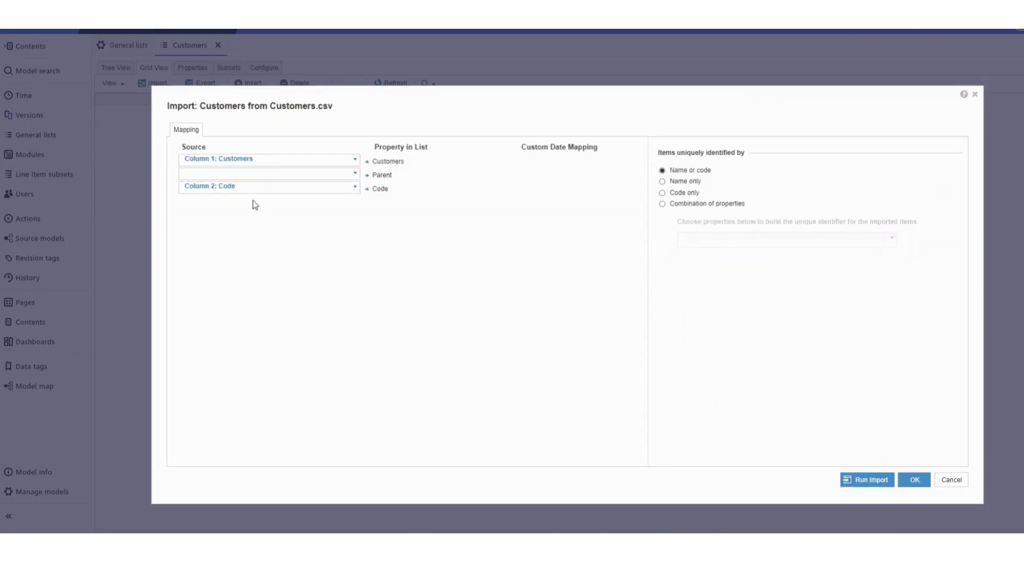
click(663, 193)
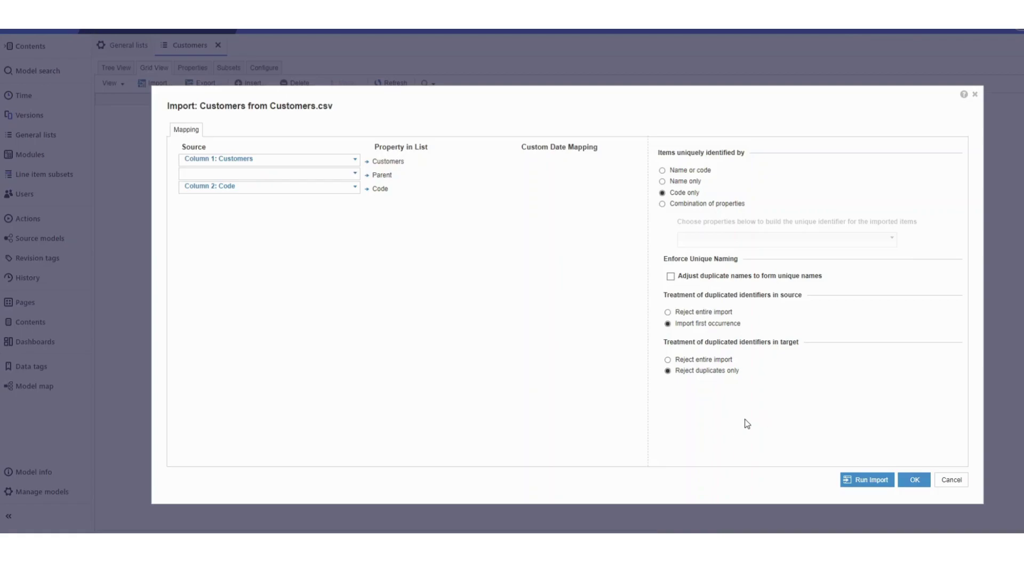
click(882, 480)
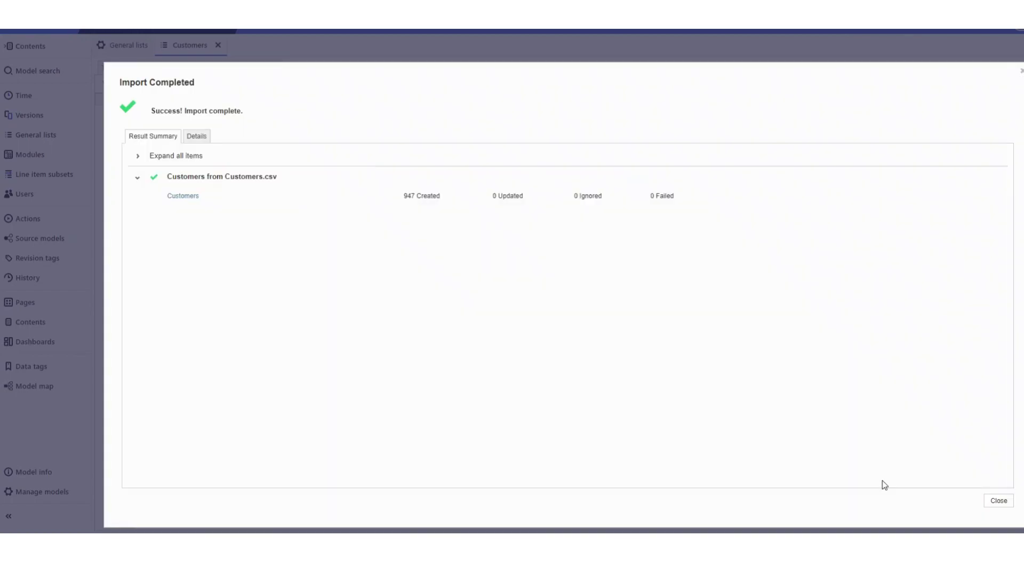
click(992, 501)
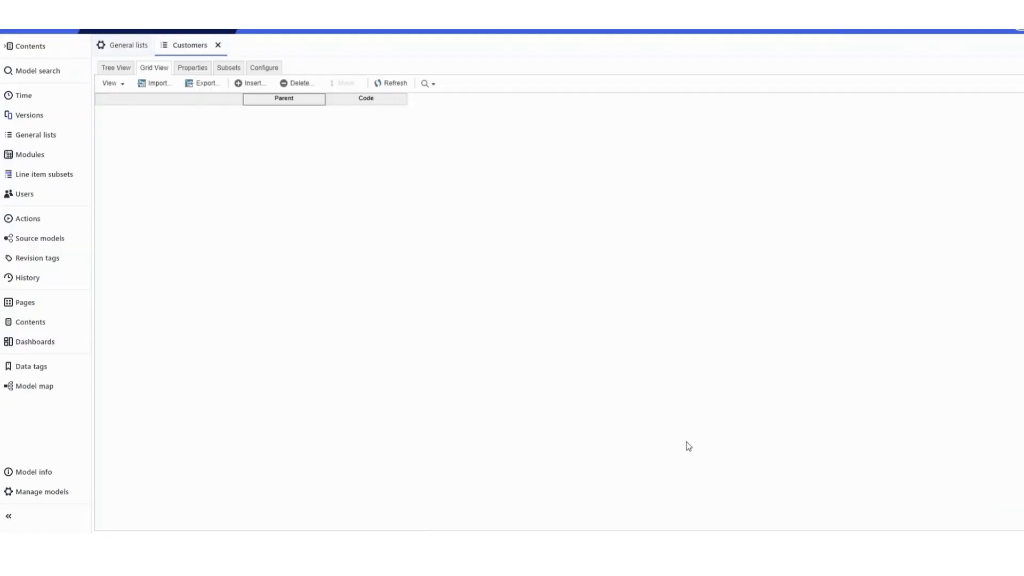
Give the Customers list the top level 'All customers' and return to its members.
scroll(281, 261, down, 20)
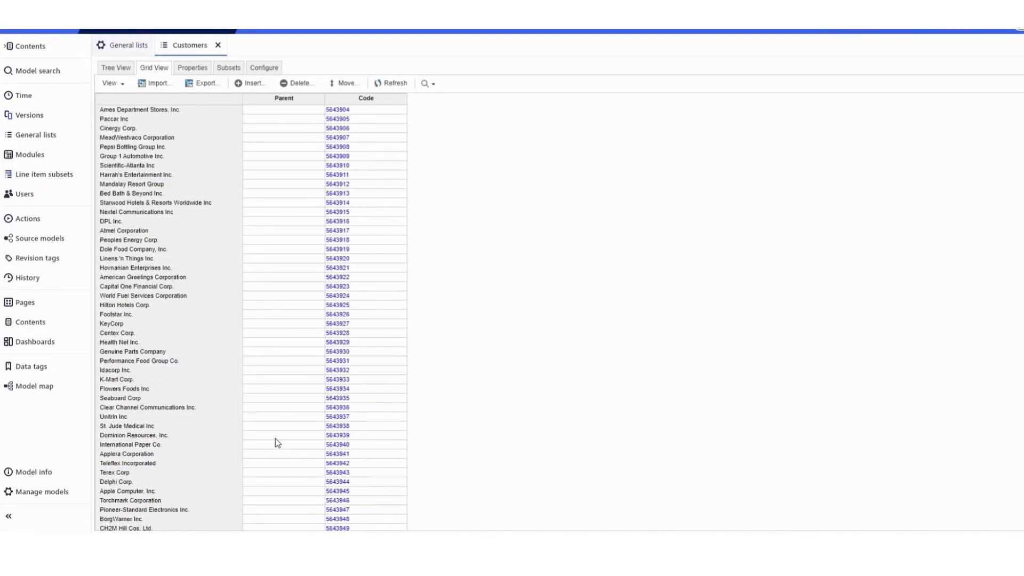
click(131, 45)
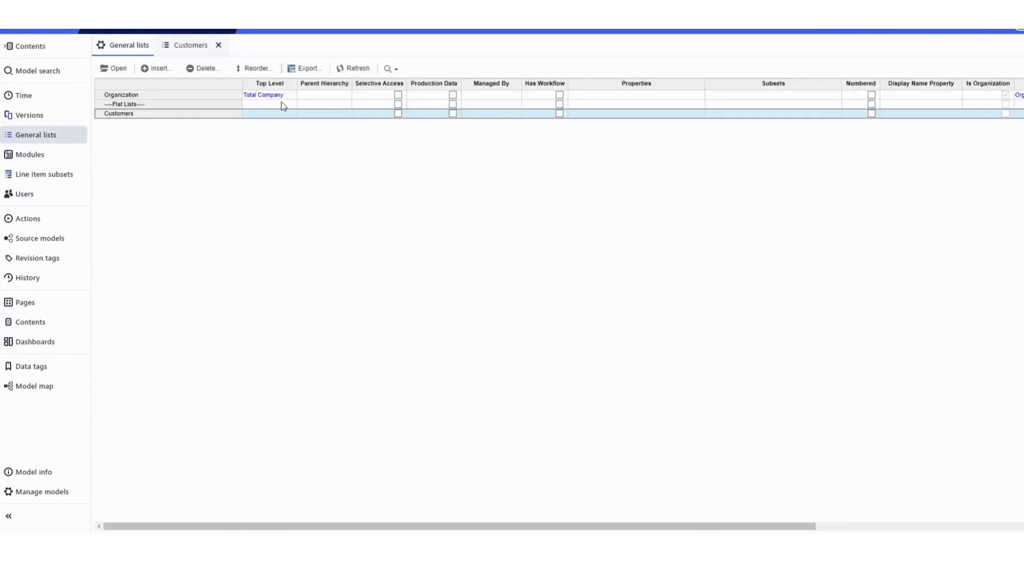
click(258, 113)
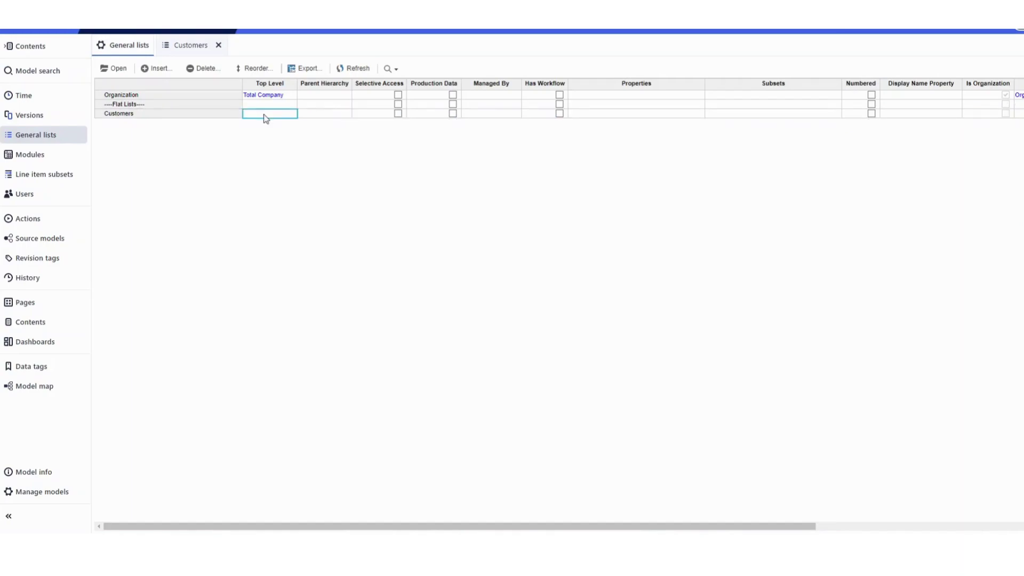
text(All)
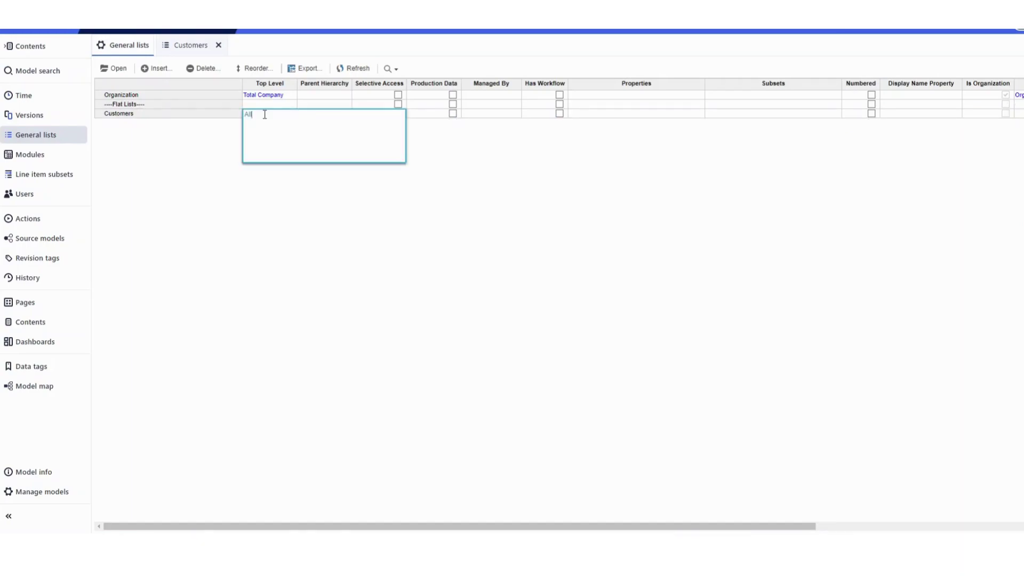
text( customers)
key(Return)
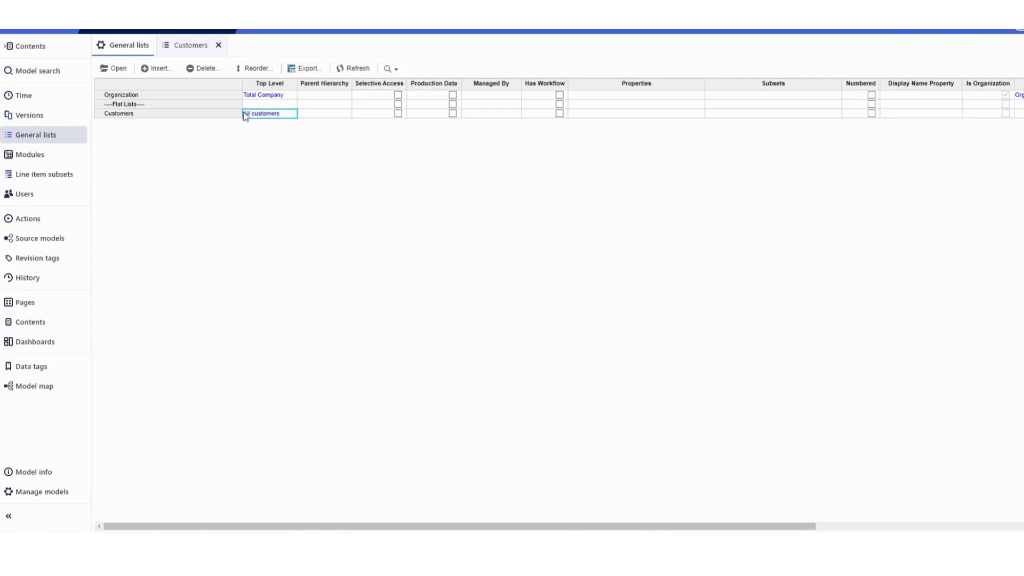
click(201, 48)
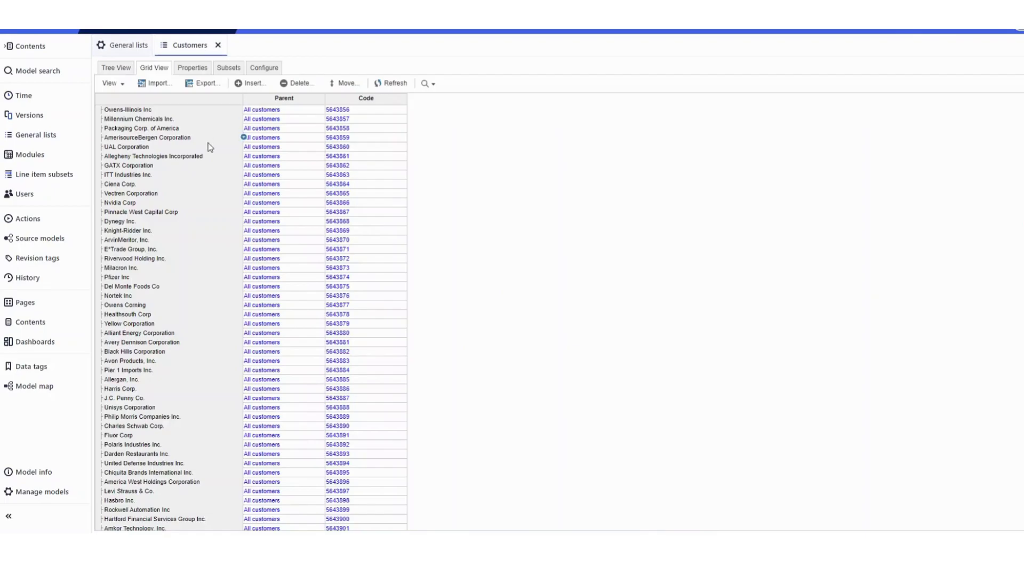
click(270, 148)
click(270, 196)
click(271, 240)
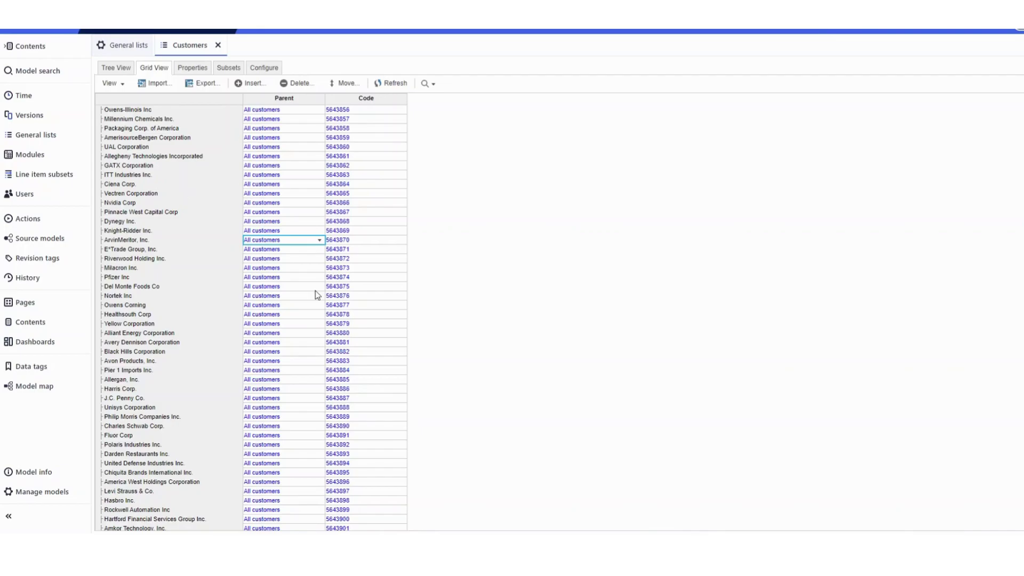
scroll(315, 291, down, 15)
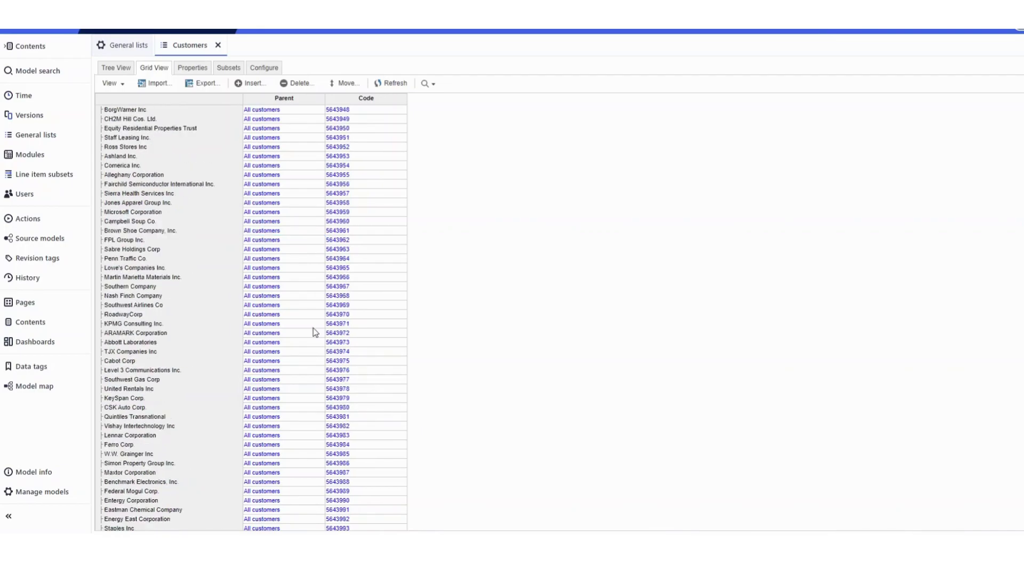
scroll(315, 331, down, 3)
scroll(318, 330, down, 3)
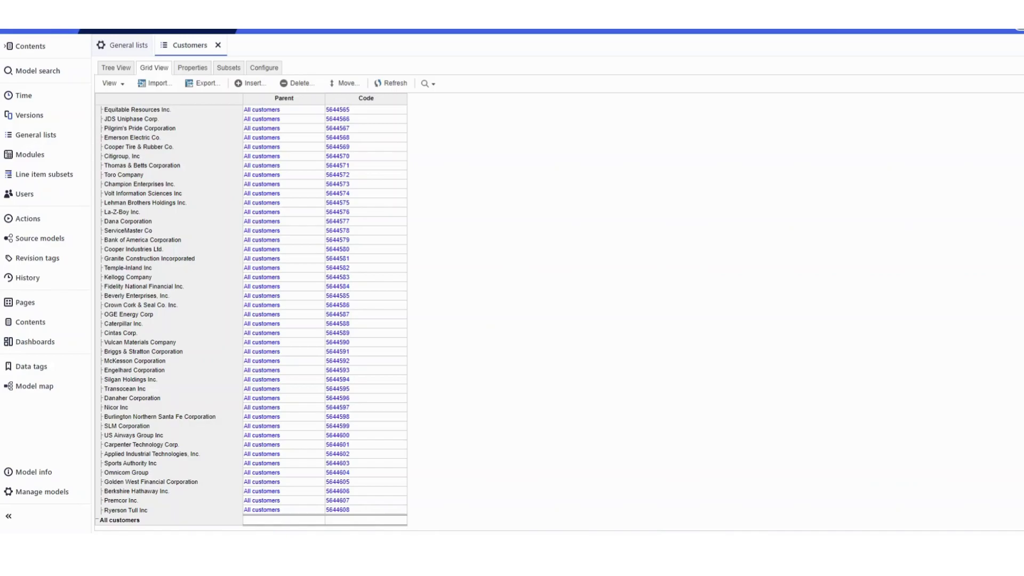
scroll(251, 315, up, 10)
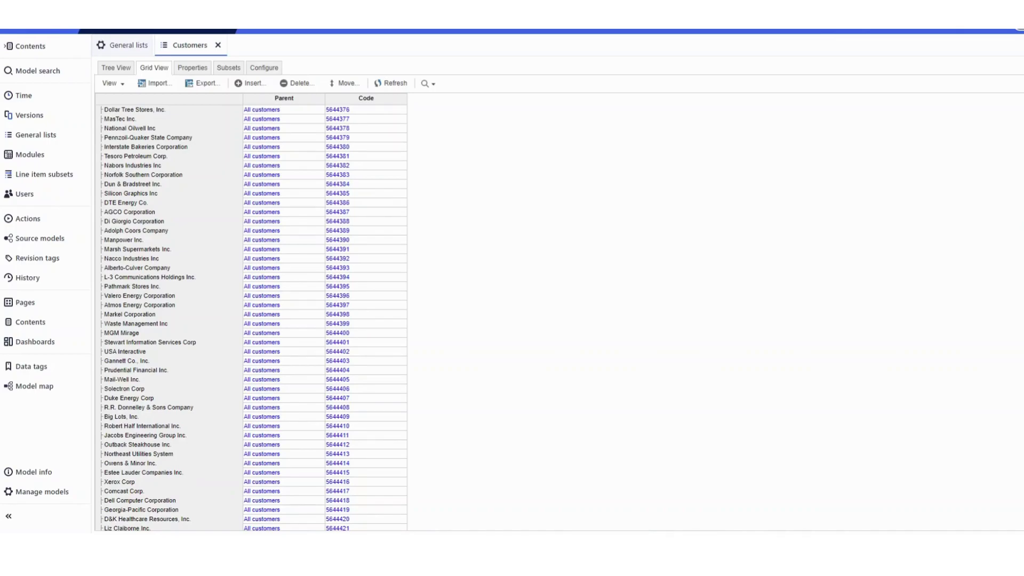
scroll(251, 314, up, 10)
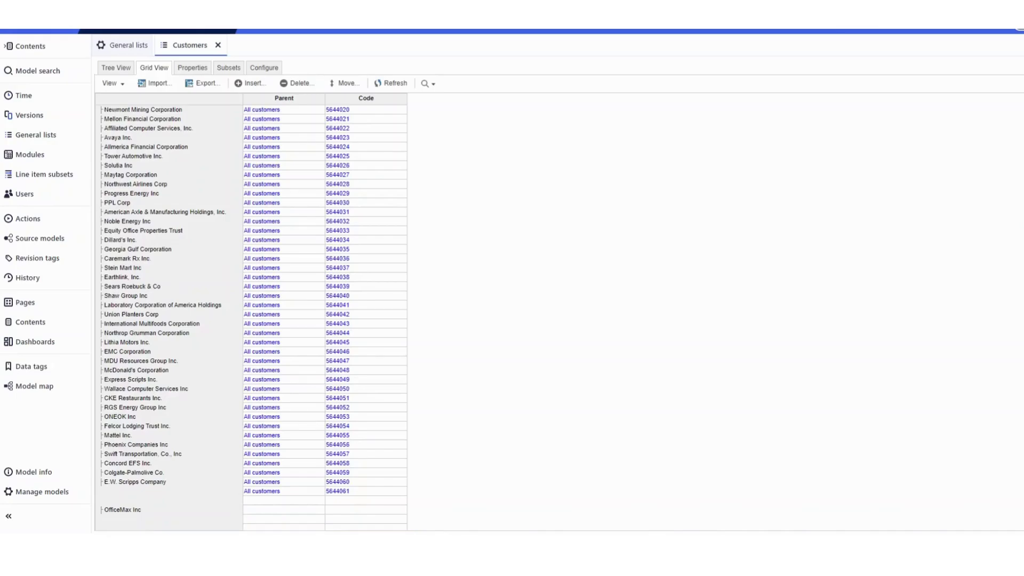
scroll(250, 314, up, 4)
Clear the Customers top level and scroll through the now parentless customer members.
click(135, 49)
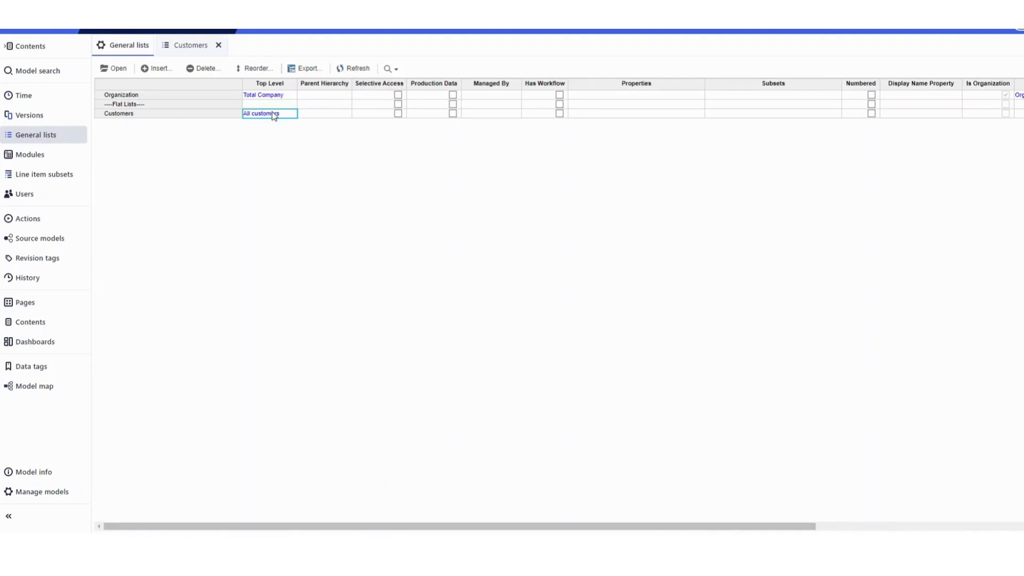
click(207, 48)
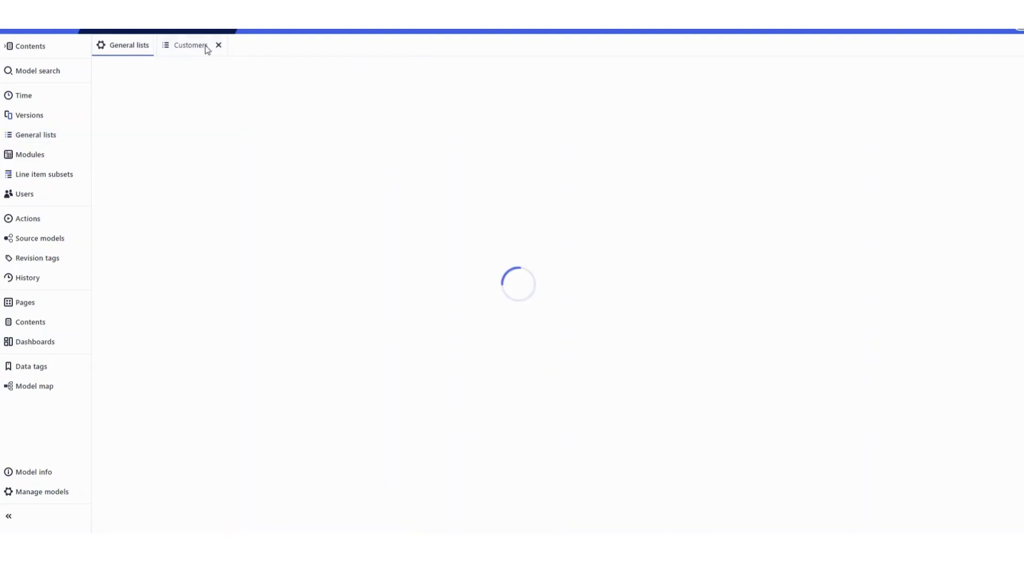
scroll(315, 223, down, 10)
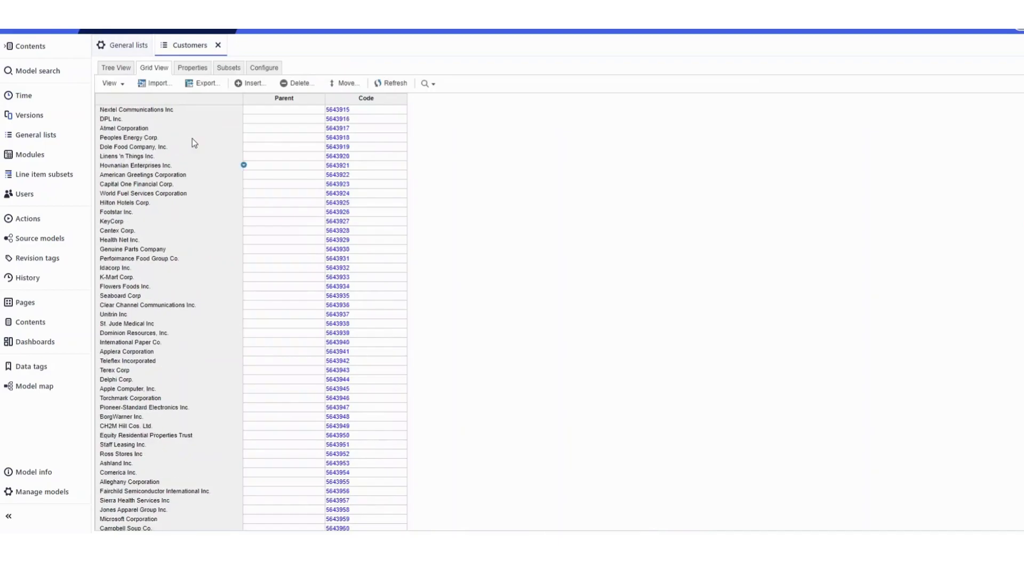
scroll(192, 142, down, 10)
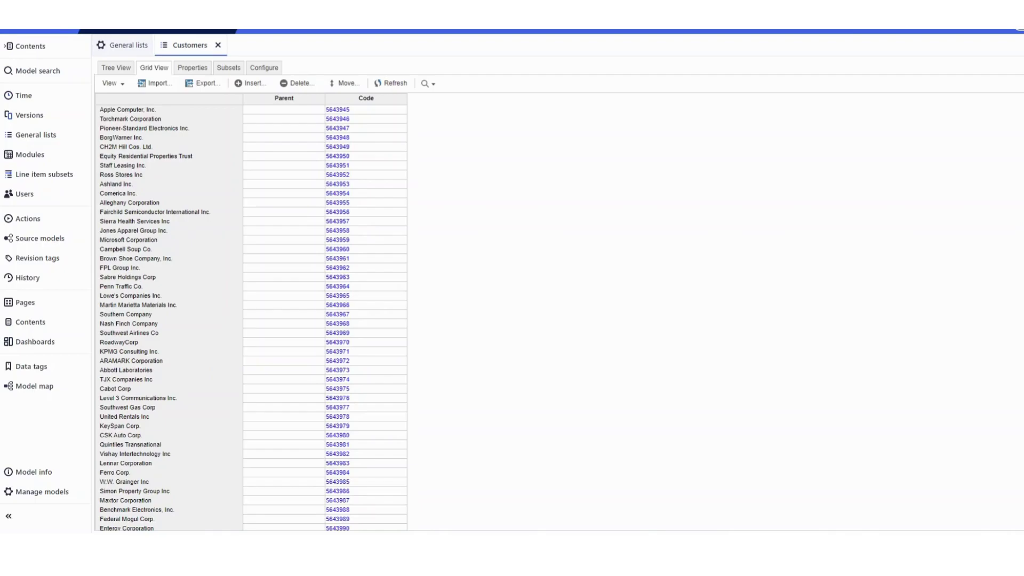
scroll(357, 509, down, 20)
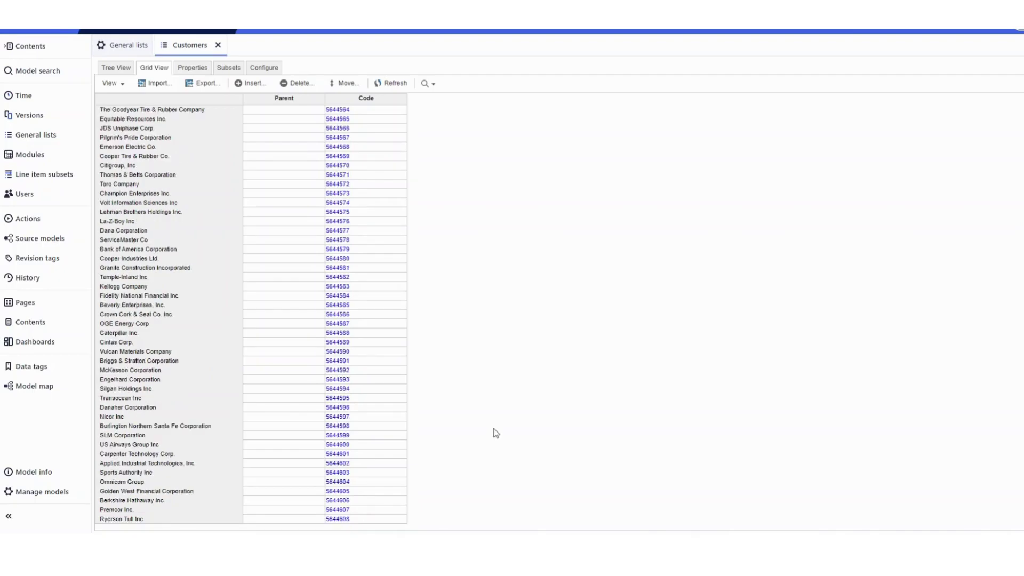